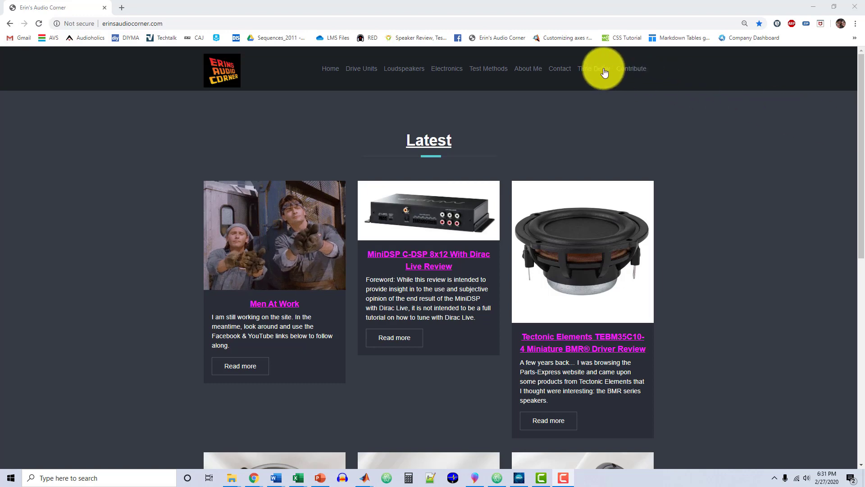
Step: Open the Time Delay calculator page from the site's top navigation
left_click(586, 73)
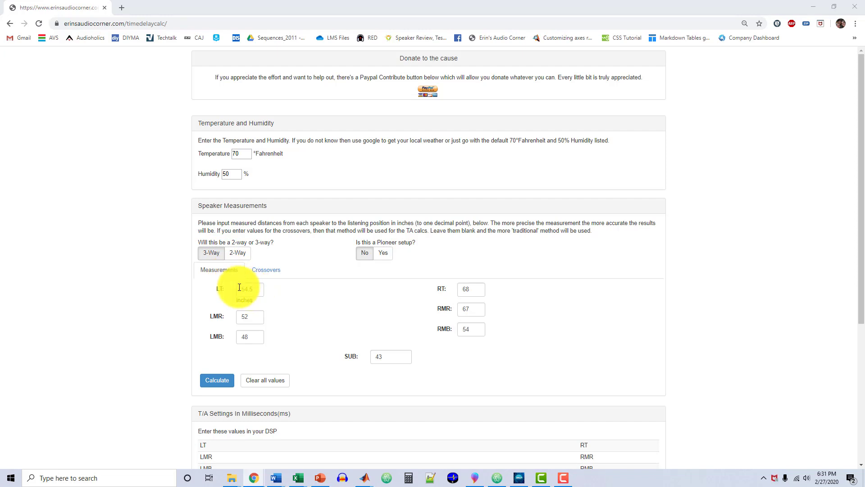
Step: Enter LT 60 and LMR 53 inches and calculate T/A delays (LT 0.58 ms, LMR 1.09 ms)
left_click_drag(245, 289, 211, 286)
type("60")
left_click(260, 320)
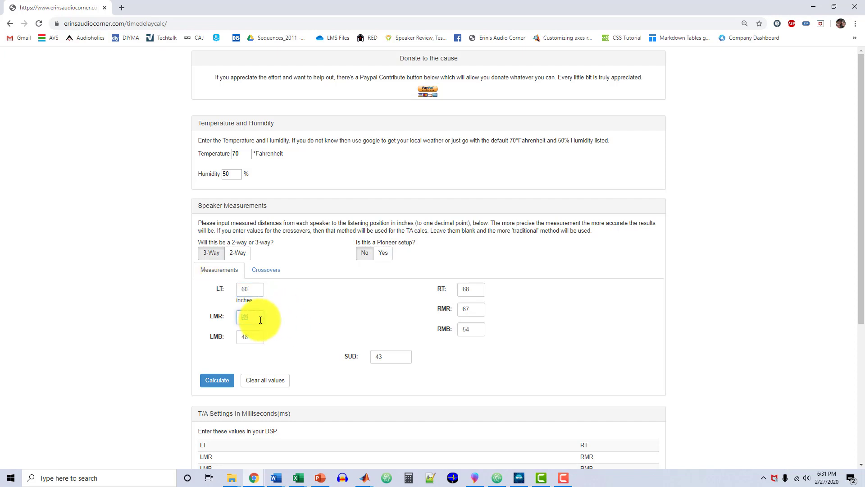
type("5")
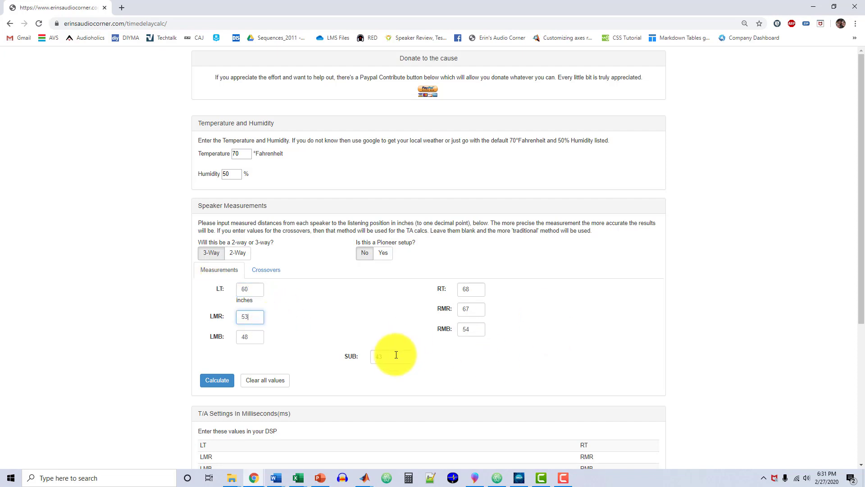
left_click(210, 383)
scroll(315, 302, "down", 3)
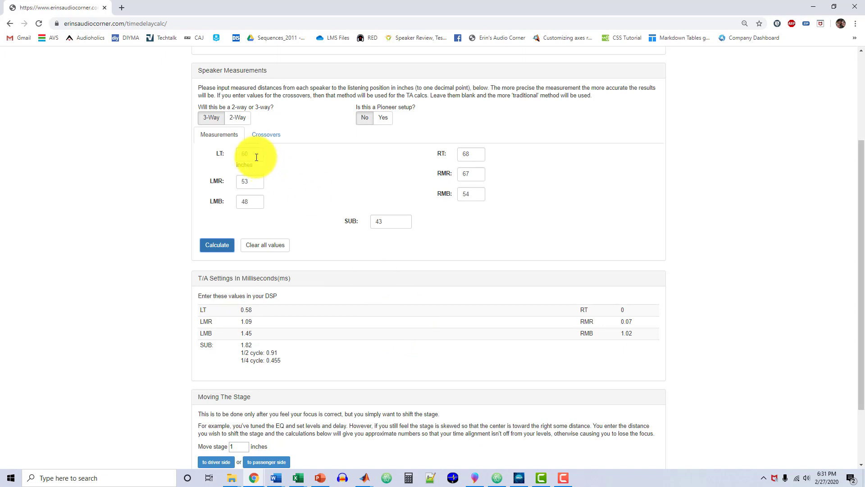
left_click_drag(254, 163, 236, 164)
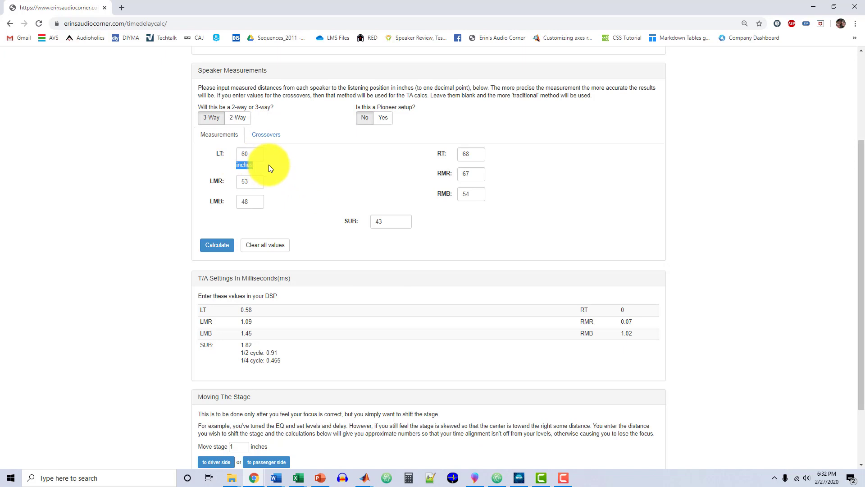
scroll(269, 165, "down", 1)
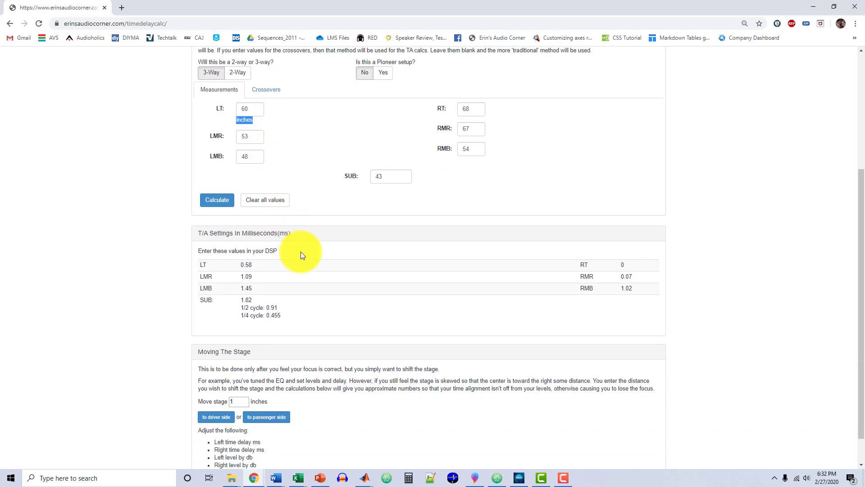
scroll(302, 251, "up", 4)
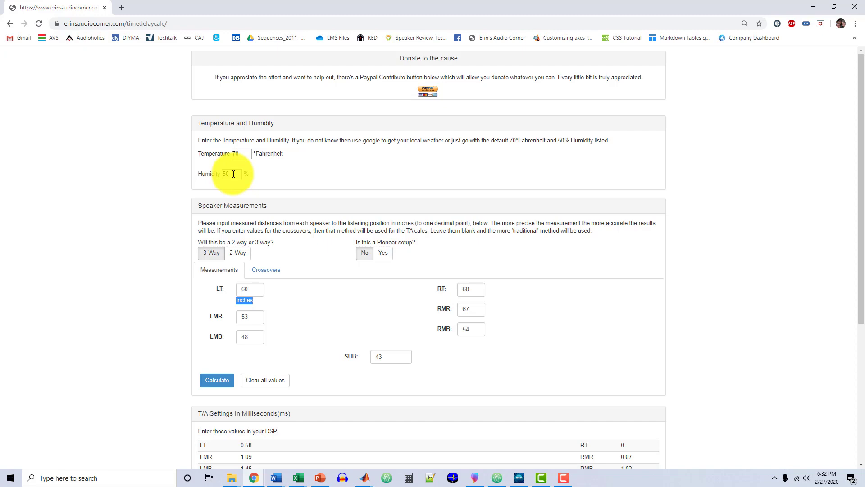
scroll(233, 174, "down", 2)
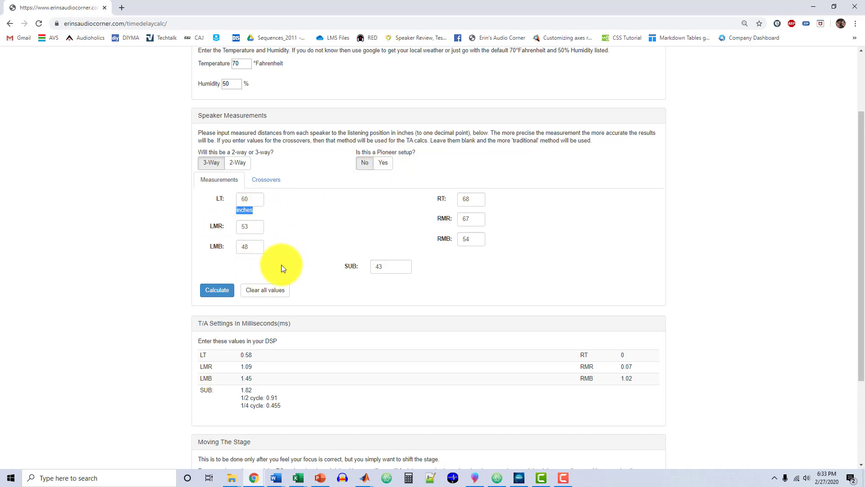
Step: Mark it a Pioneer setup and recalculate, giving T/A in inches (LT 147.41, SUB 130.36)
left_click(383, 163)
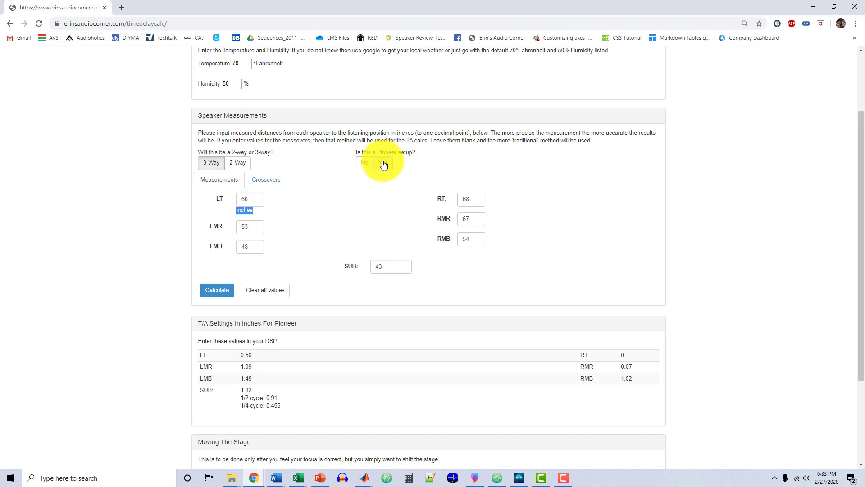
left_click(218, 290)
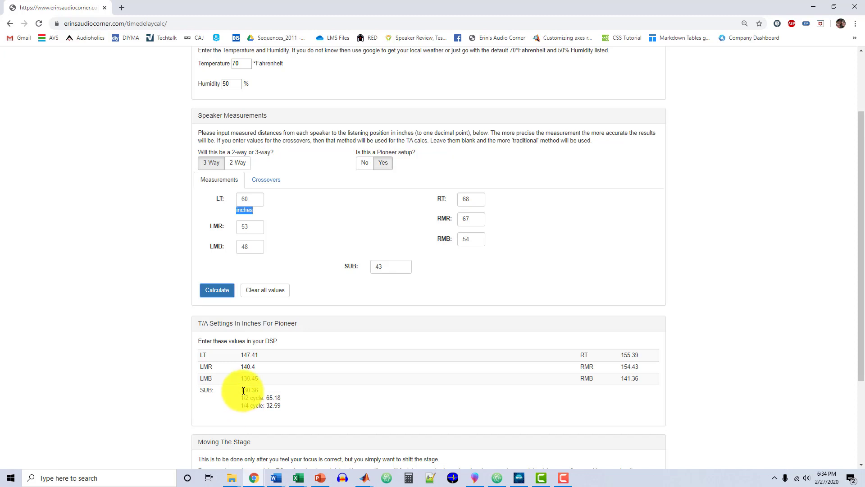
left_click_drag(244, 390, 256, 391)
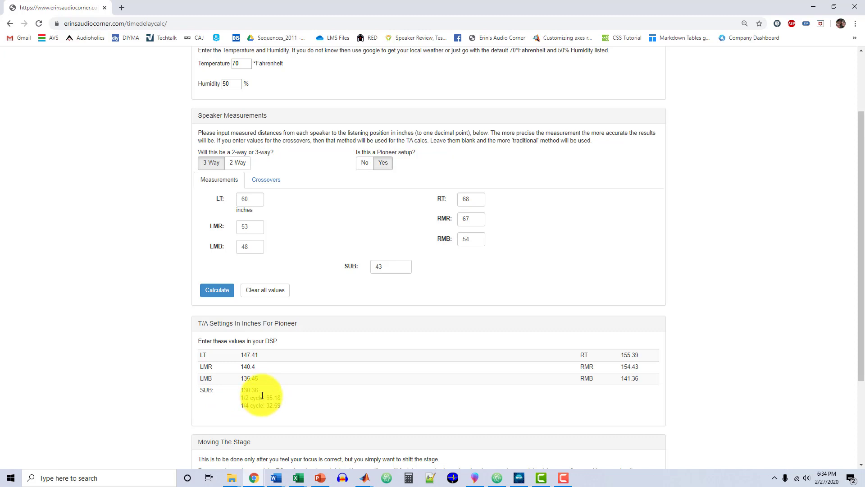
left_click(265, 180)
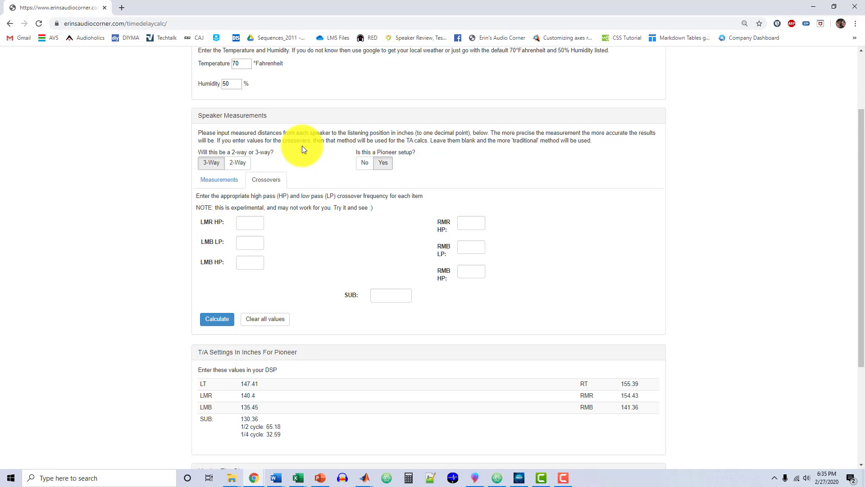
Step: Set Pioneer setup to No and recalculate delays in milliseconds (LT 0.58, SUB 1.82)
left_click(243, 225)
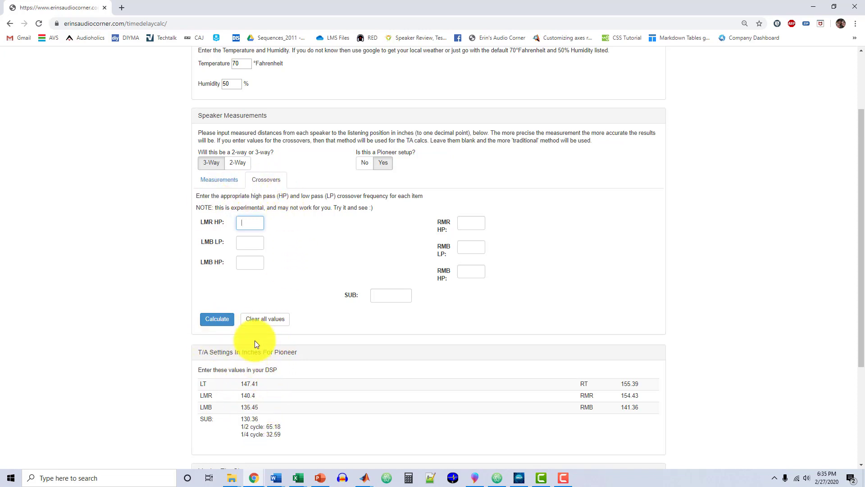
left_click(221, 177)
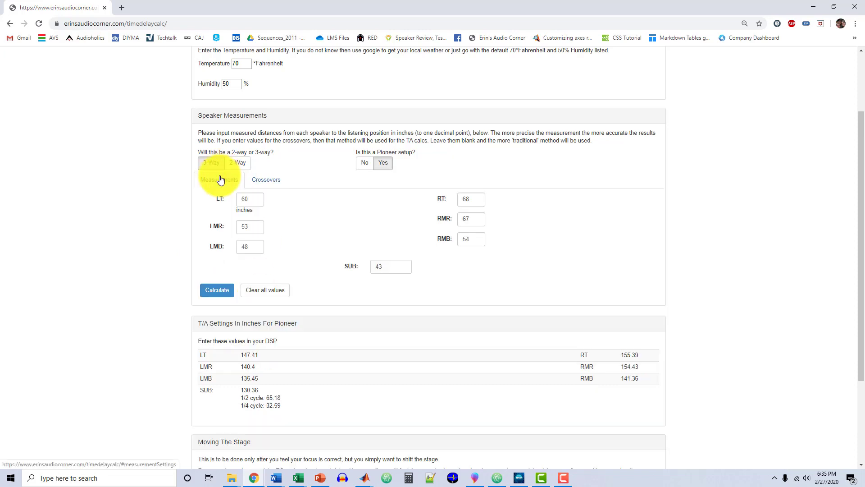
left_click(213, 296)
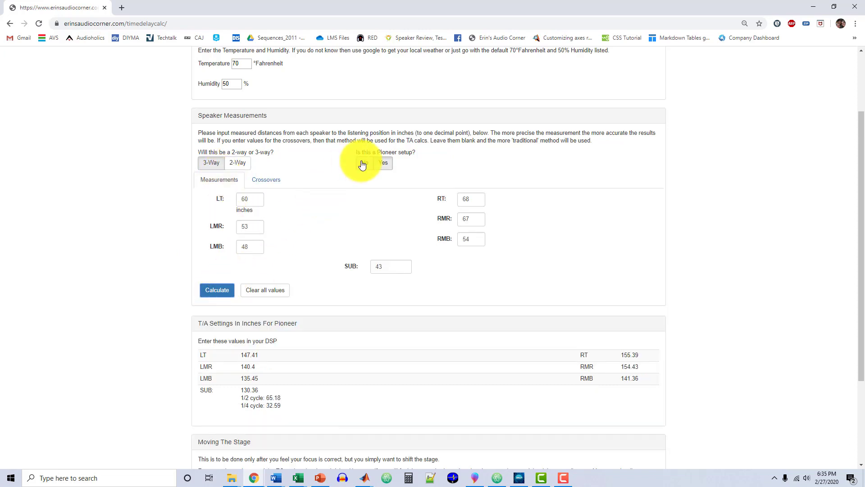
left_click(217, 291)
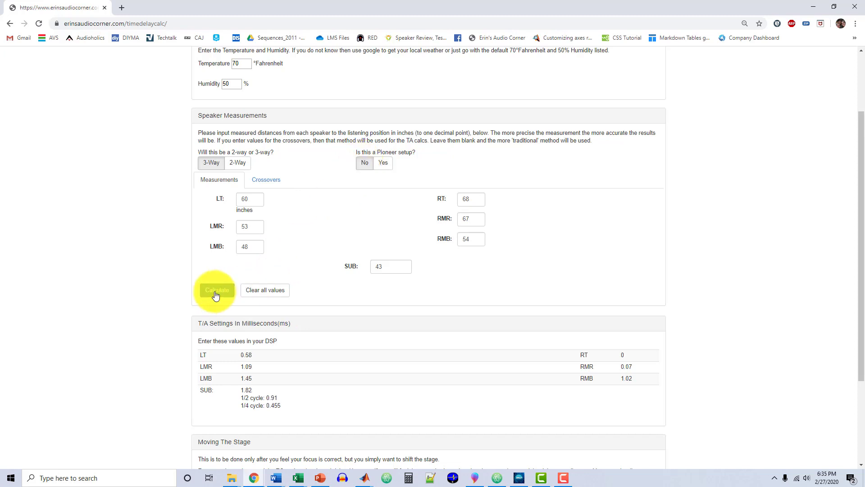
Step: Fill in the left-side crossover fields, with LMB low-pass 300
left_click(262, 182)
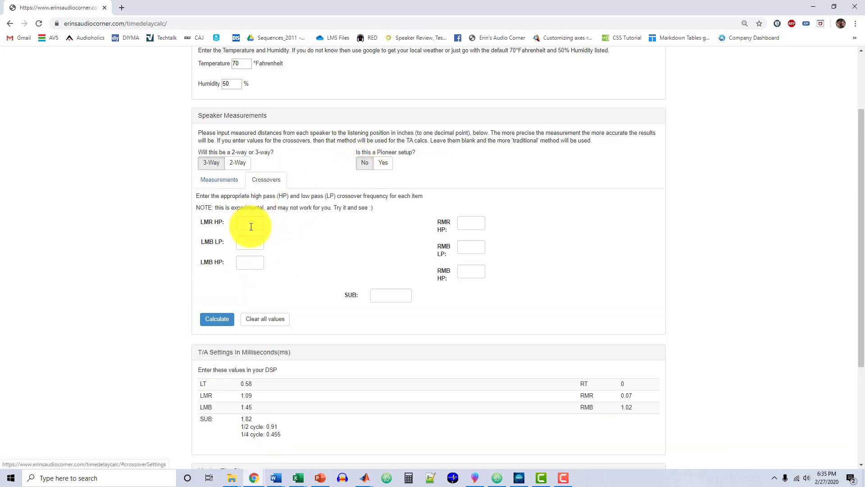
left_click(251, 226)
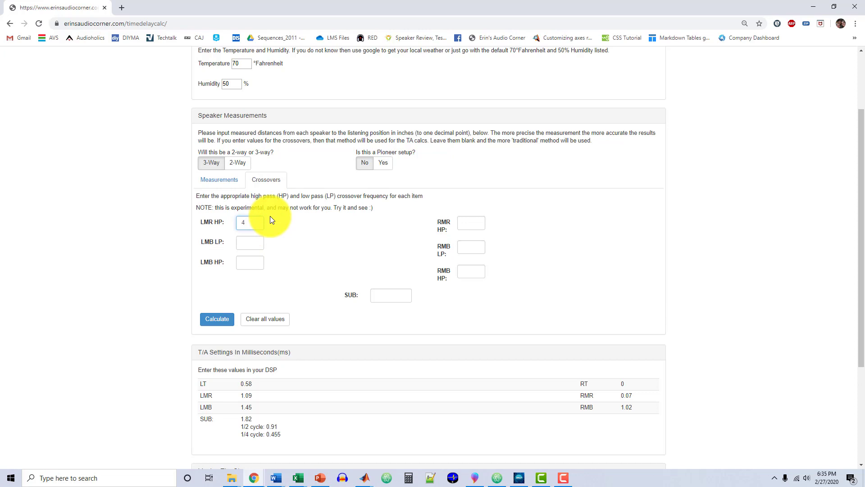
key("Tab")
type("300")
key("Tab")
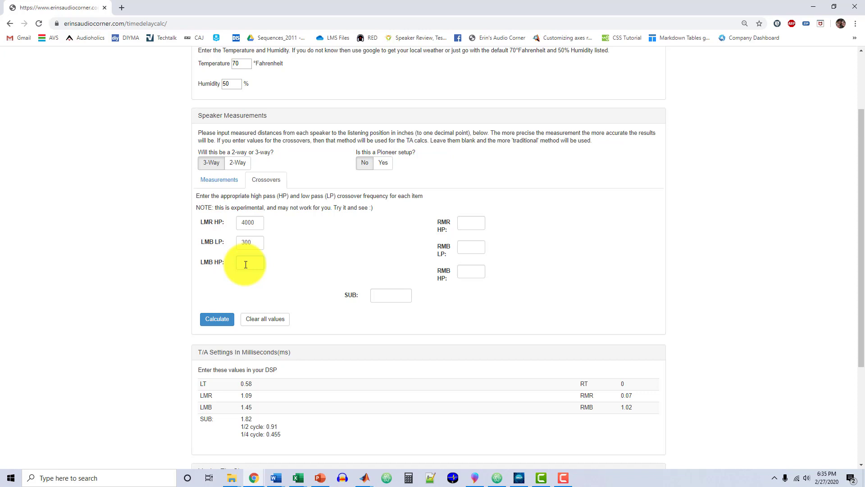
type("0")
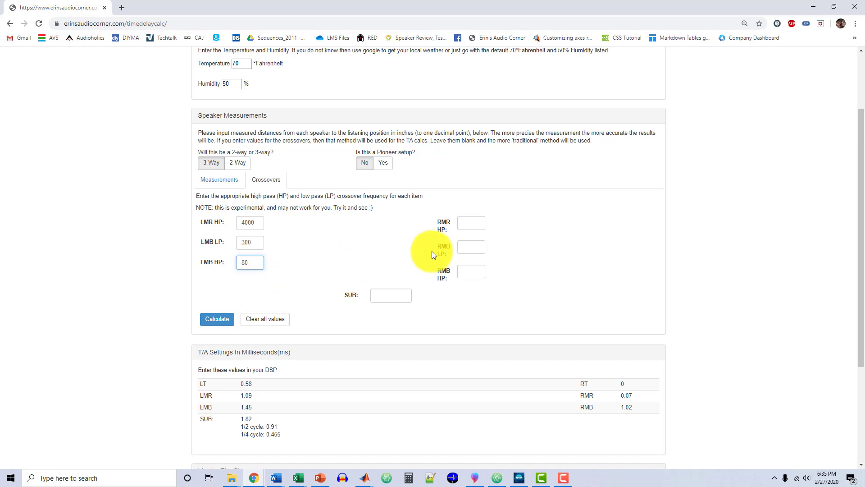
Step: Enter RMR HP 400, RMB LP 300, RMB HP 80 and SUB 80, then recalculate
left_click(473, 218)
type("4000")
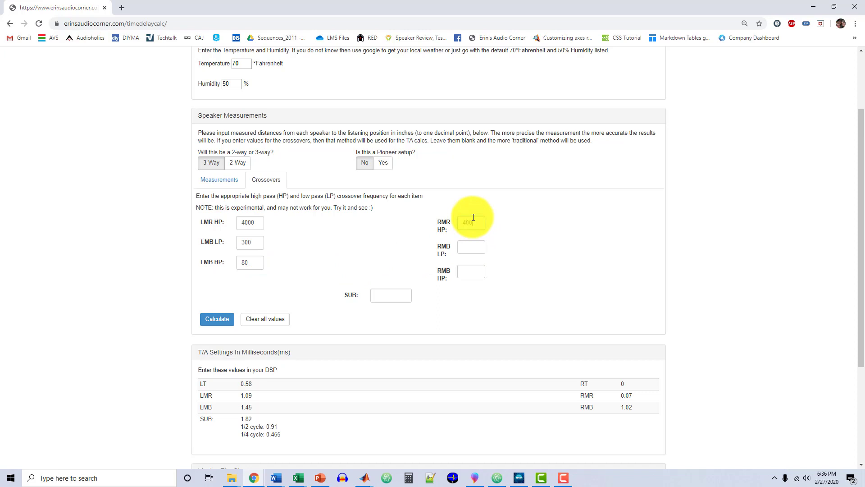
left_click(475, 248)
type("300")
left_click(471, 271)
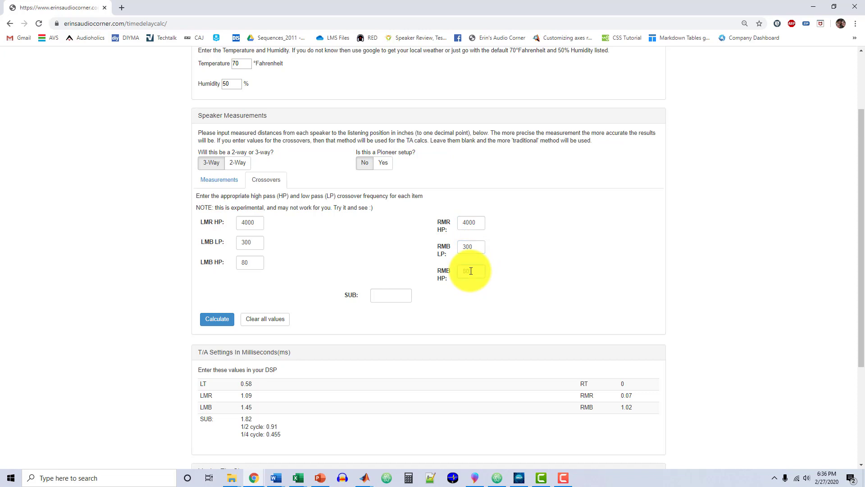
type("80")
left_click(398, 293)
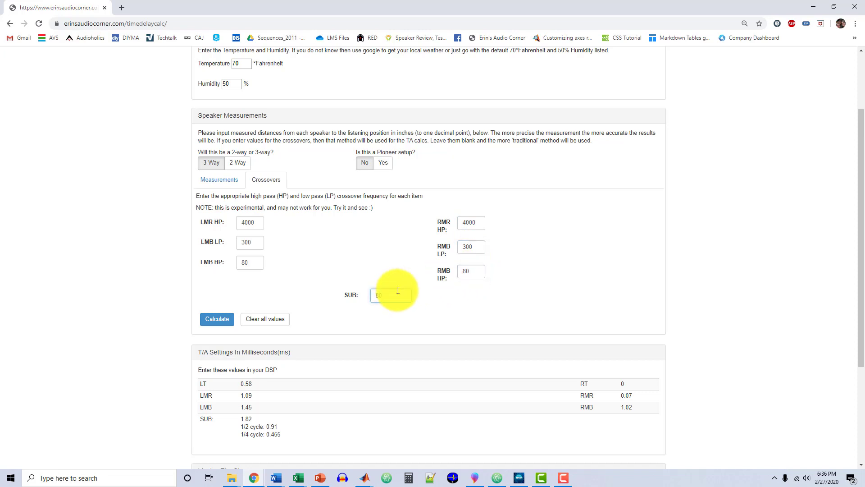
type("80")
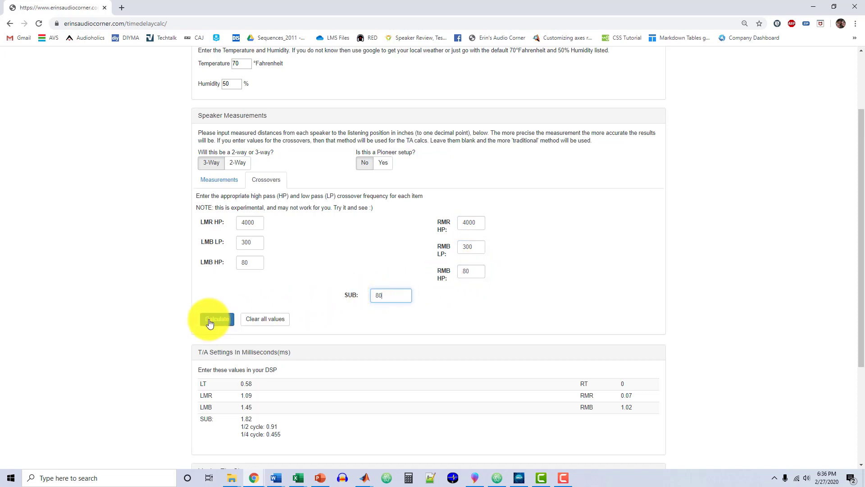
left_click(209, 323)
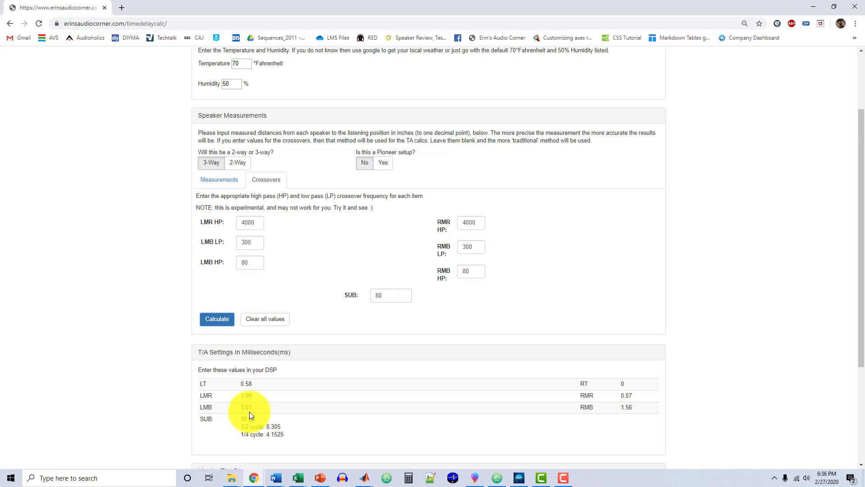
Step: Show the measured speaker distances on the Measurements tab beside the T/A delays
left_click(218, 182)
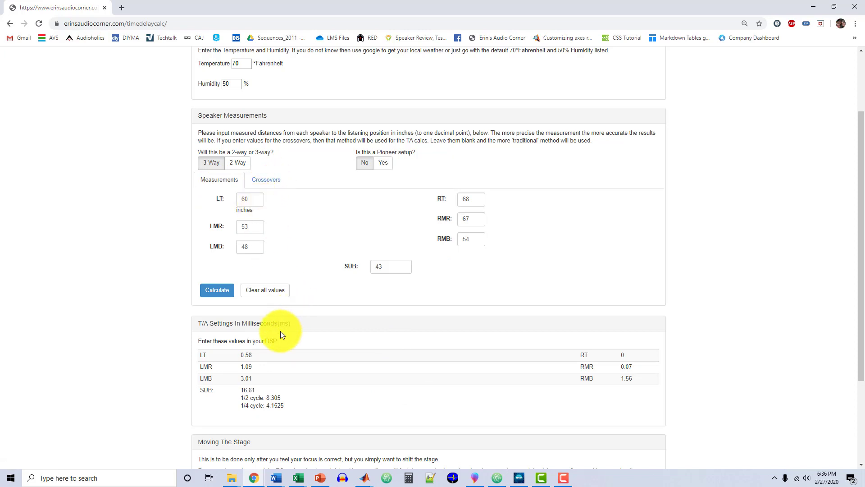
scroll(403, 363, "down", 1)
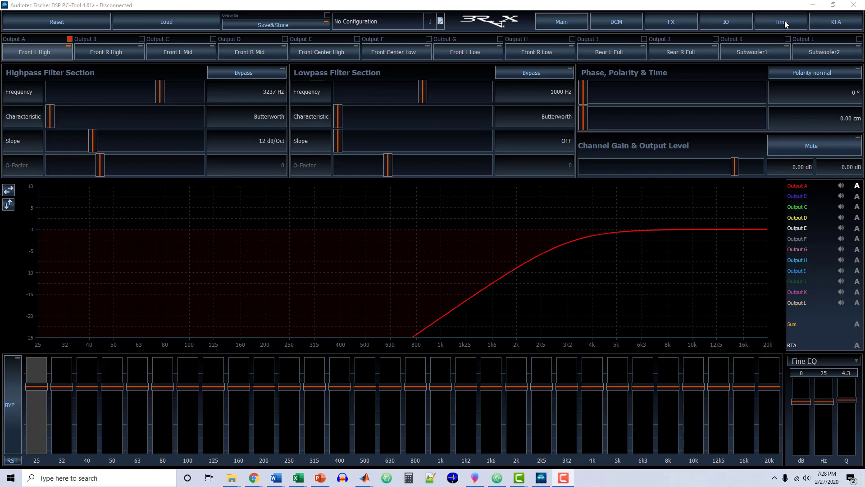
Step: Open the Time page and choose Delay Mode for time alignment
left_click(786, 24)
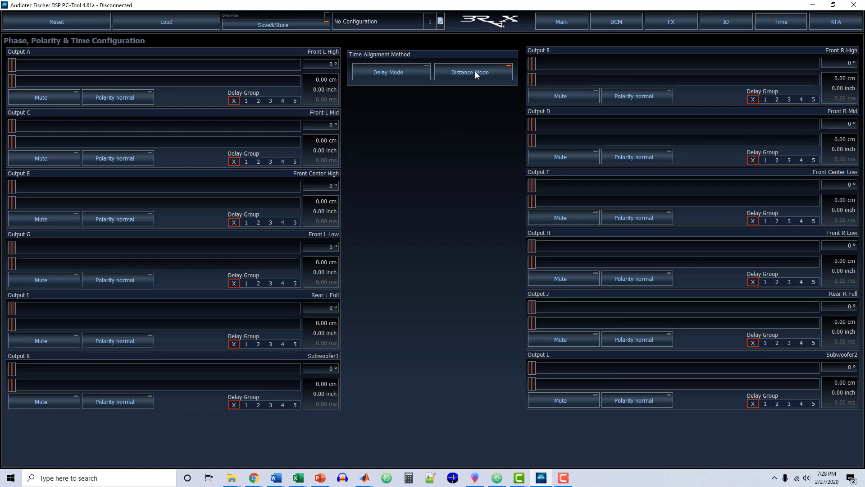
left_click(389, 70)
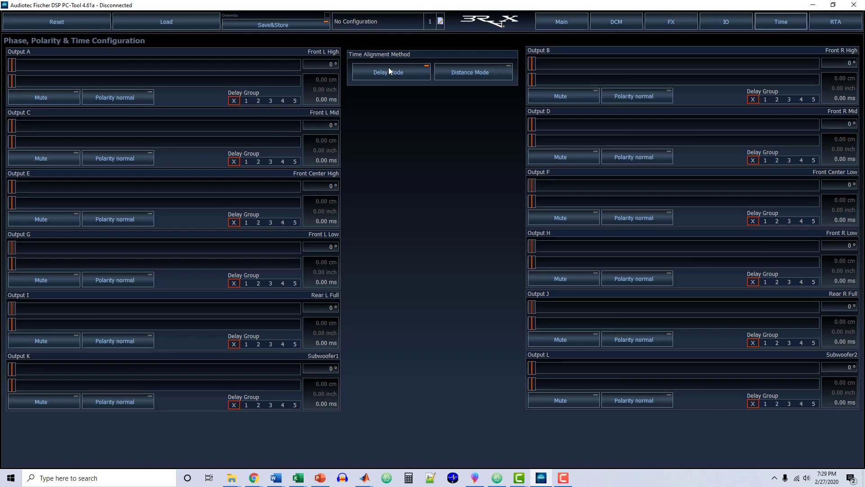
Step: Switch to Distance Mode and set Outputs A–F distances, e.g. C 20.19 cm, D 42.15 cm, F 58.97 cm
left_click(475, 71)
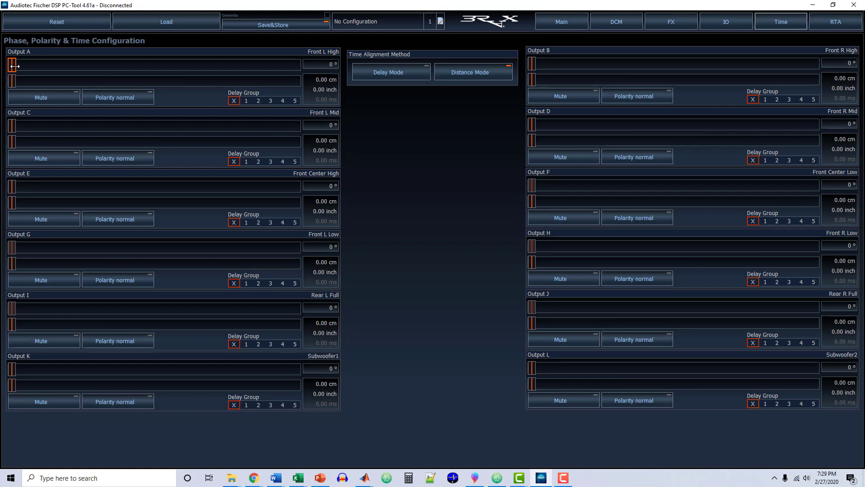
left_click_drag(12, 82, 19, 82)
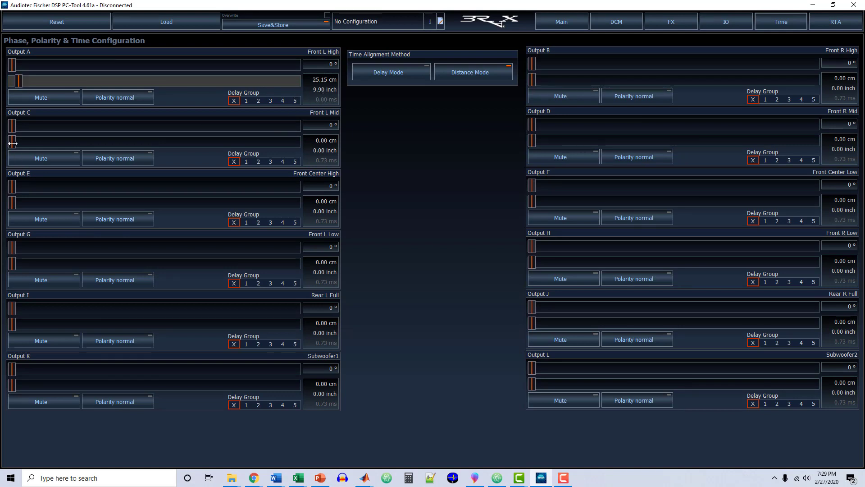
left_click_drag(12, 143, 18, 143)
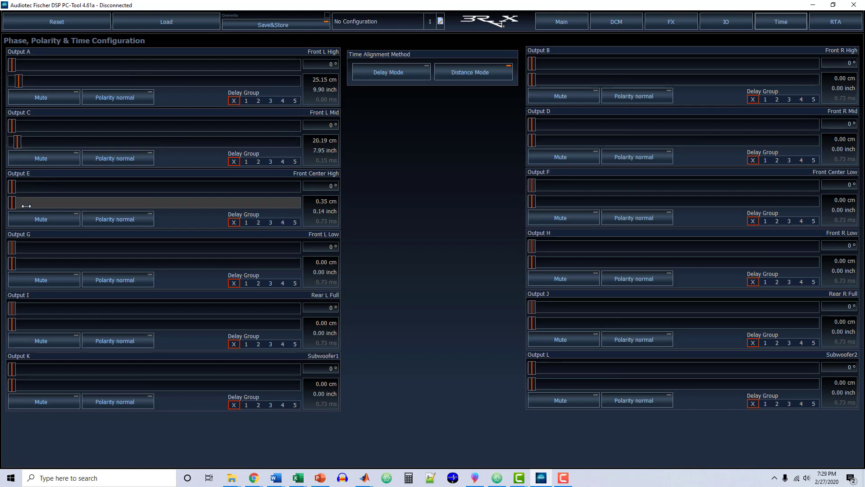
left_click_drag(13, 206, 22, 203)
left_click_drag(532, 201, 547, 202)
left_click_drag(532, 140, 543, 140)
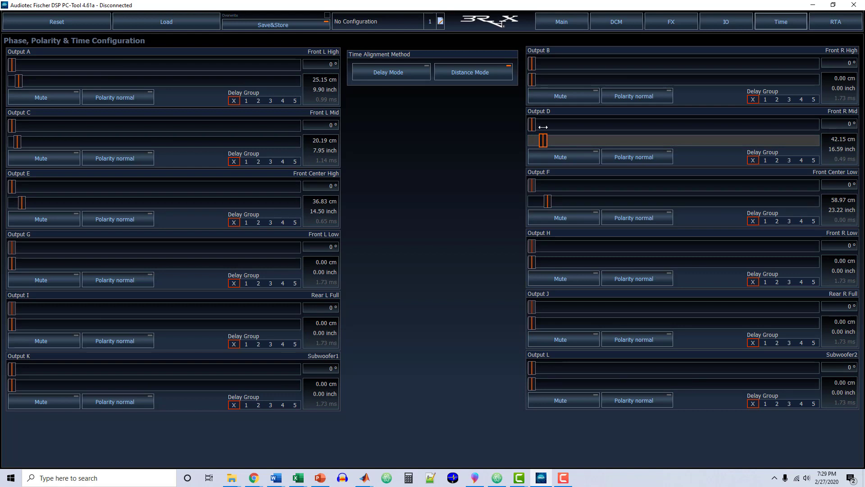
left_click_drag(532, 79, 543, 78)
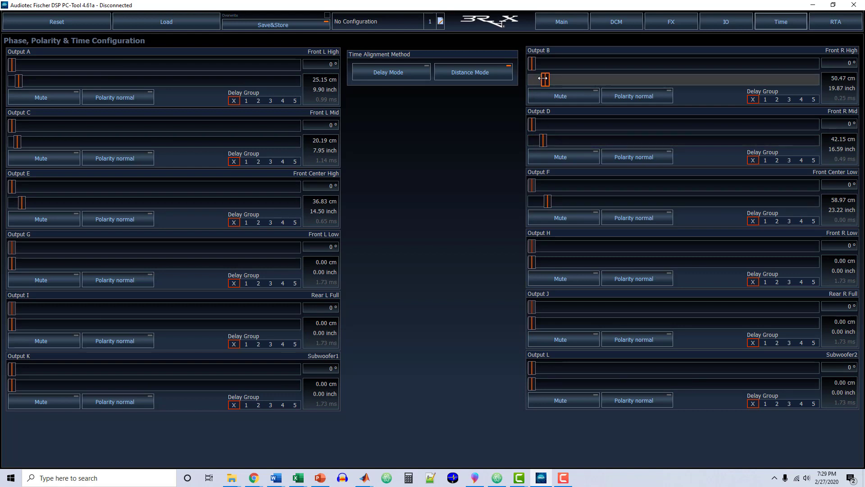
Step: Toggle the alignment mode and reset the Output A, C and E sliders to zero
left_click(412, 75)
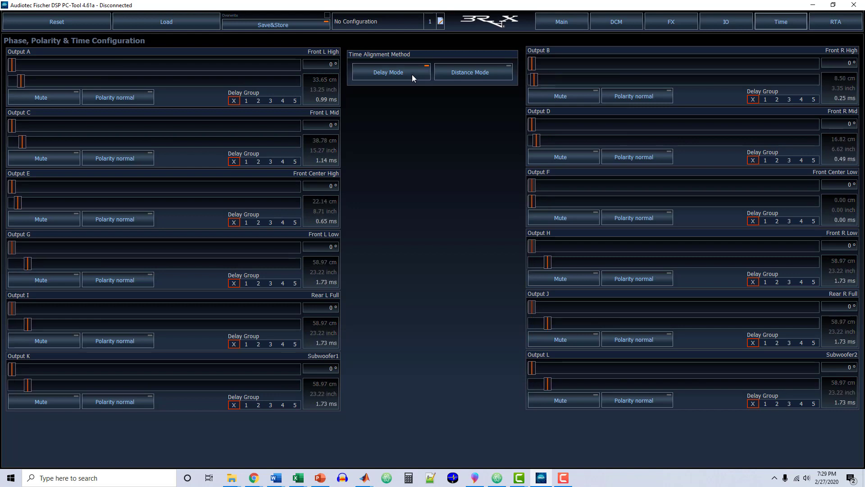
left_click(475, 72)
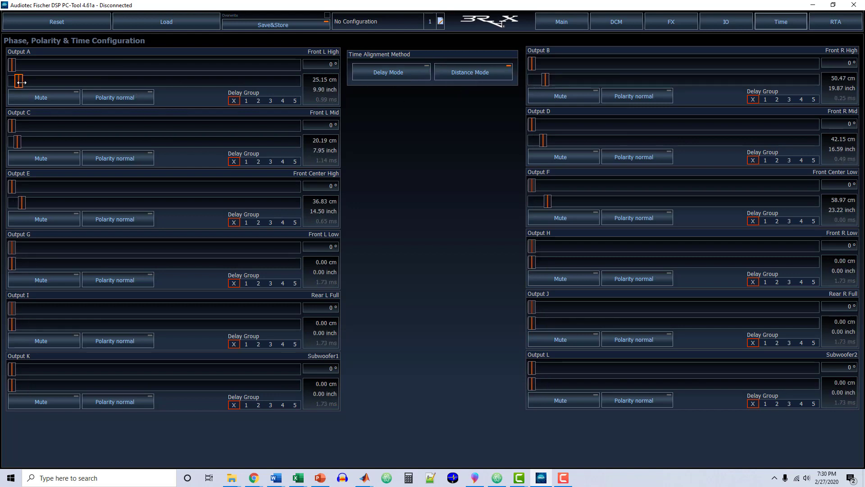
left_click_drag(19, 82, 12, 82)
left_click_drag(17, 142, 11, 142)
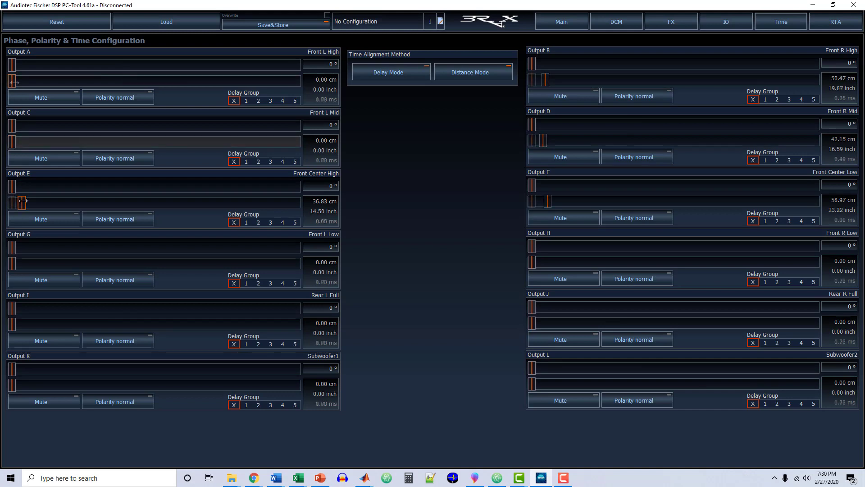
left_click_drag(22, 201, 11, 201)
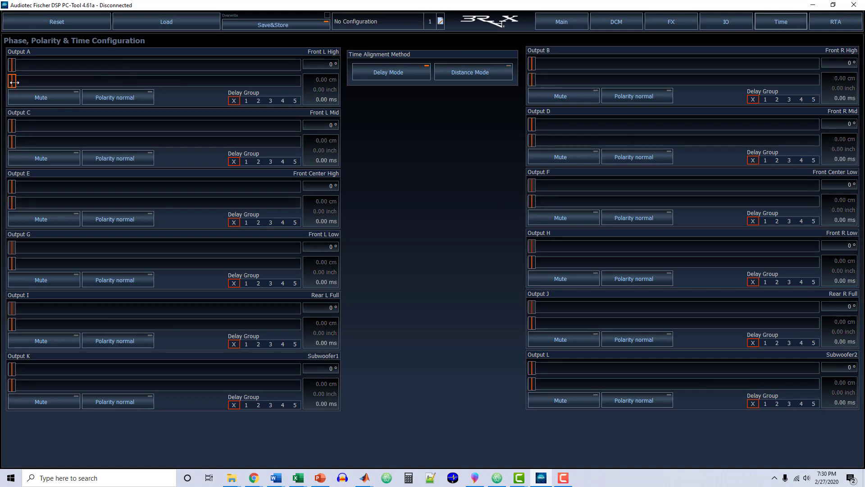
Step: Give Output A 1.43 ms, Output C 0.84 ms and Output E 0.79 ms of delay
left_click_drag(14, 83, 27, 82)
left_click_drag(15, 142, 20, 143)
left_click_drag(13, 201, 20, 199)
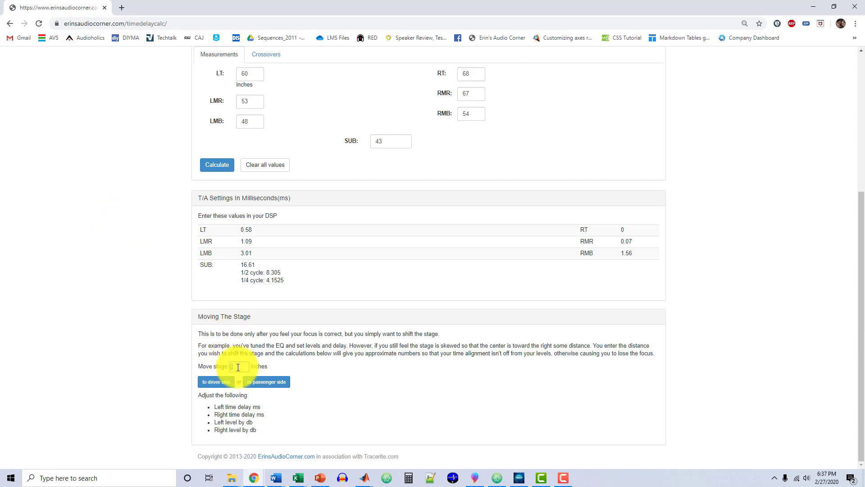
Step: Move the stage 6 inches to the driver side: left -1 ms/+1.29 dB, right +1 ms/-1.29 dB
left_click_drag(235, 366, 260, 367)
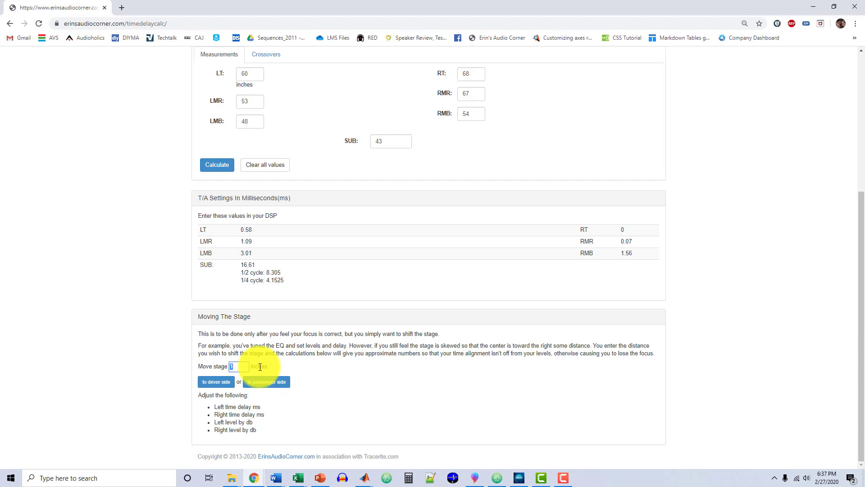
type("6")
left_click(218, 382)
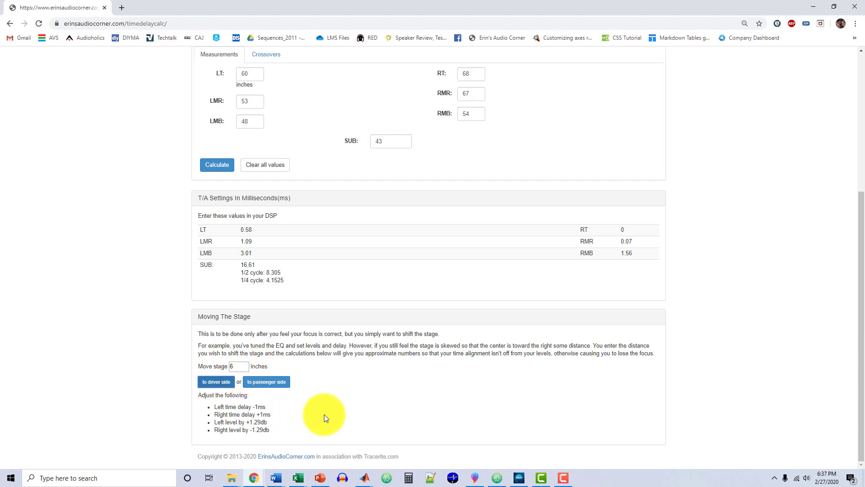
left_click_drag(216, 407, 254, 408)
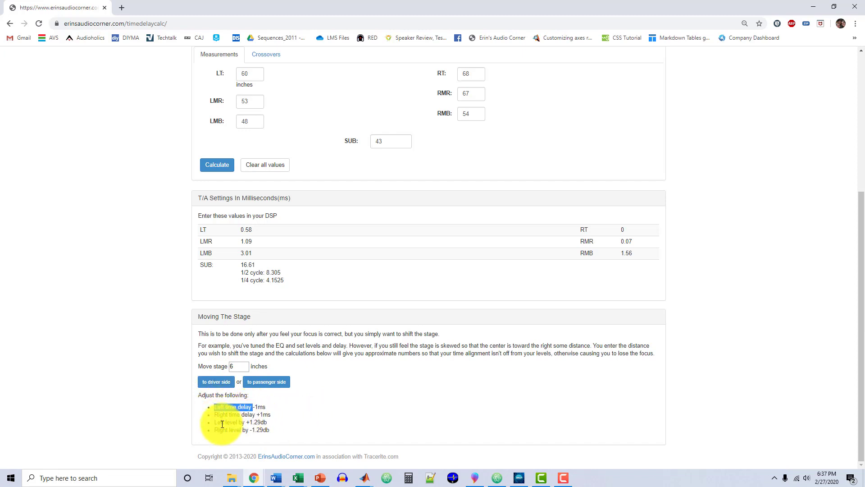
left_click(290, 409)
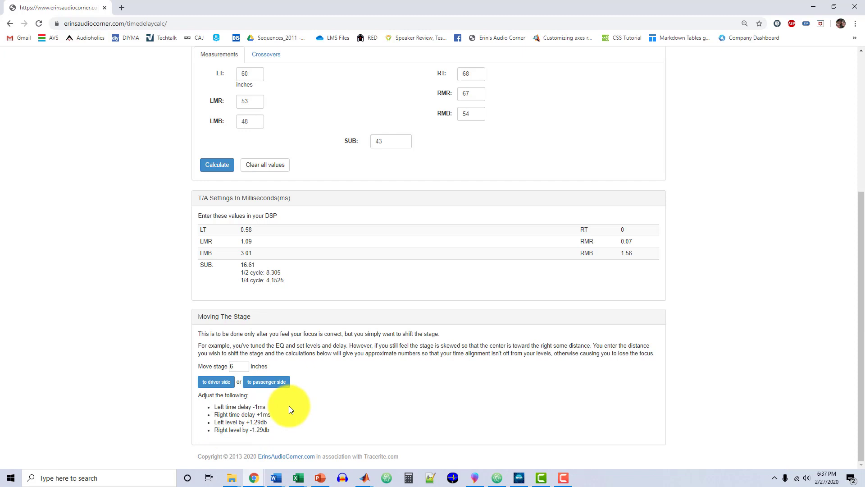